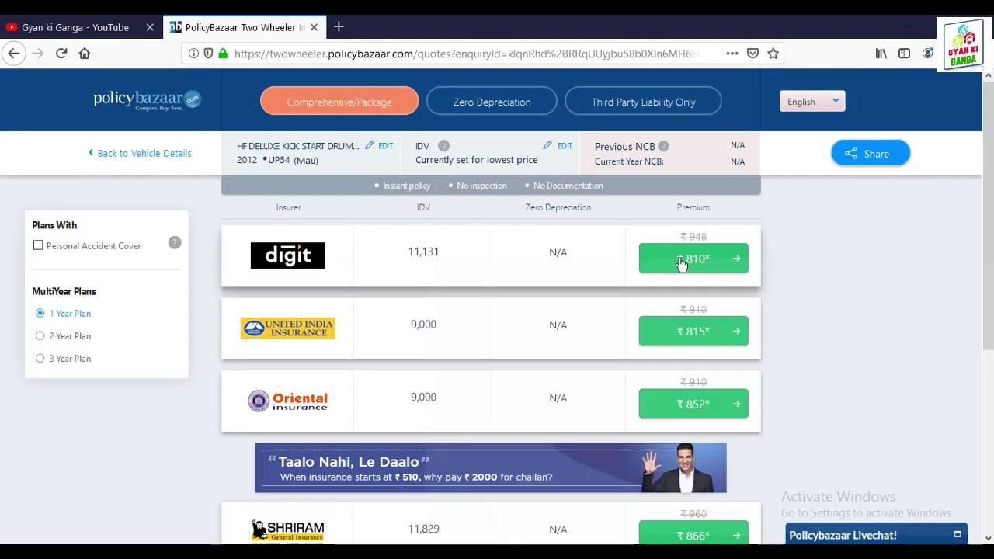
Step: Pick the ₹810 Digit plan to open its proposal form, showing IDV 11,131
left_click(681, 263)
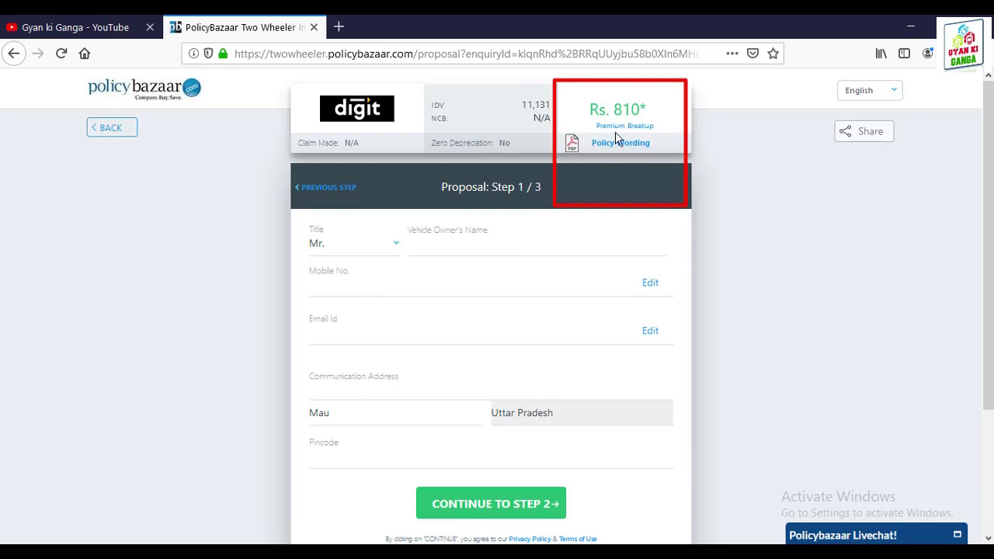
mouse_move(629, 113)
left_mouse_down()
mouse_move(638, 112)
mouse_move(583, 111)
mouse_move(575, 148)
left_mouse_up()
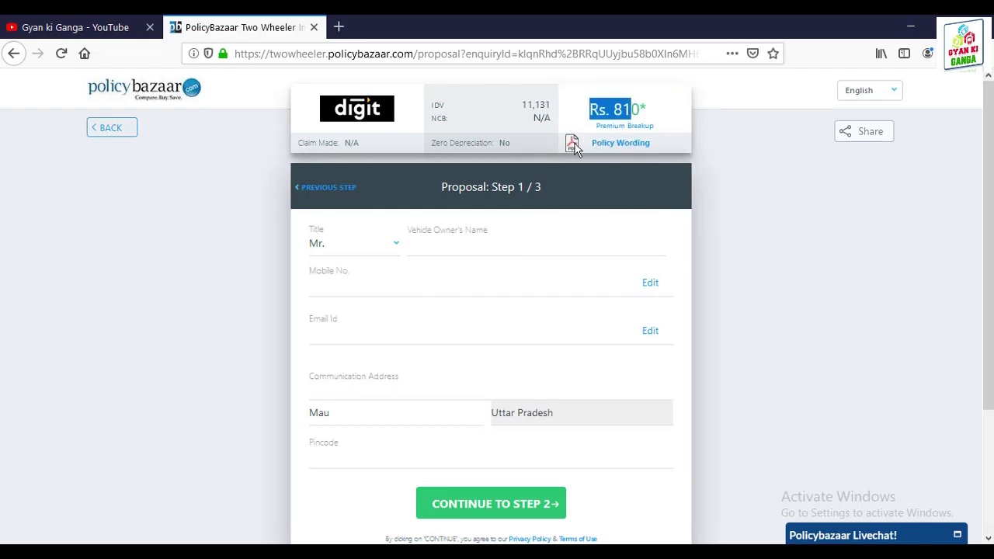
Step: Open Digit's policy wording PDF at the page 4 vehicle-age depreciation table (Nil to 50%)
left_click(635, 146)
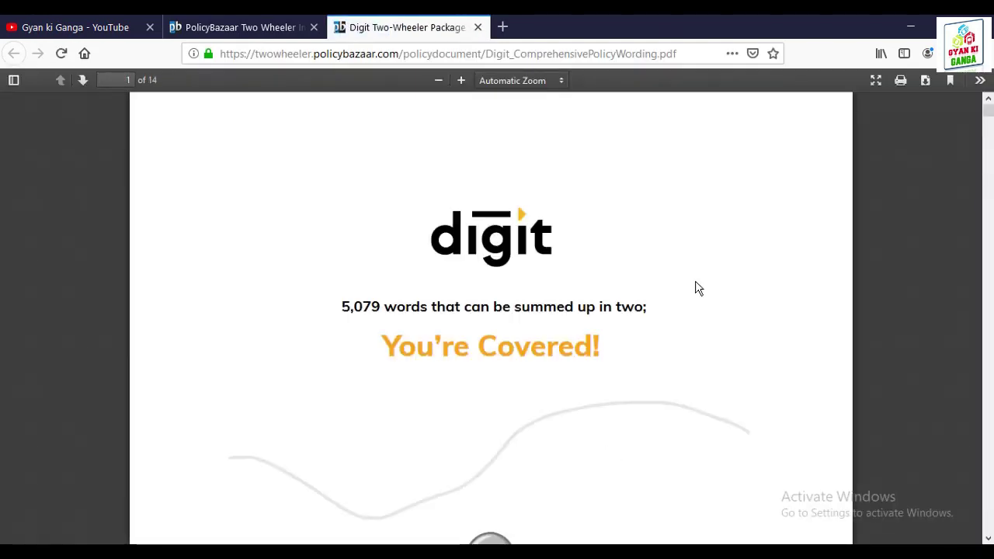
scroll(698, 288, "down", 20)
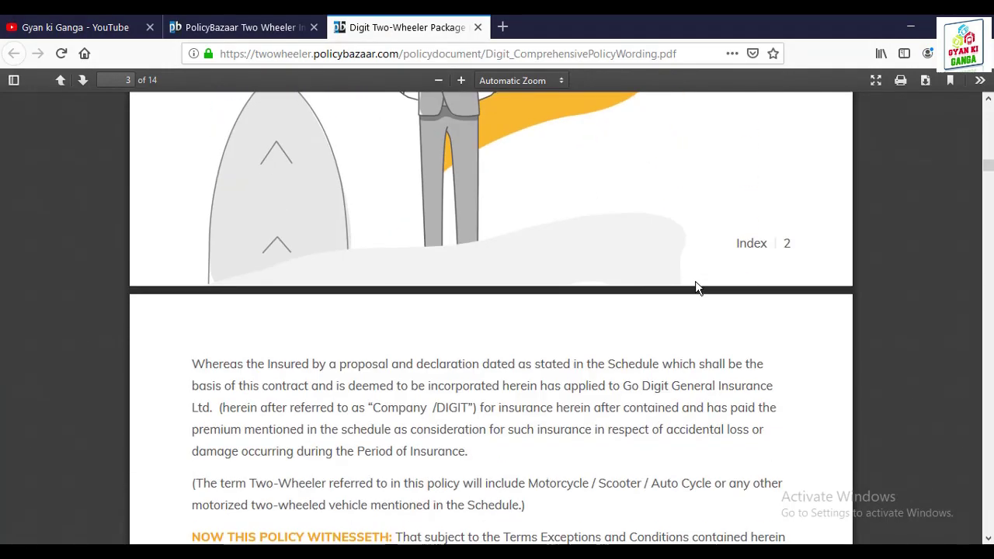
scroll(697, 288, "down", 20)
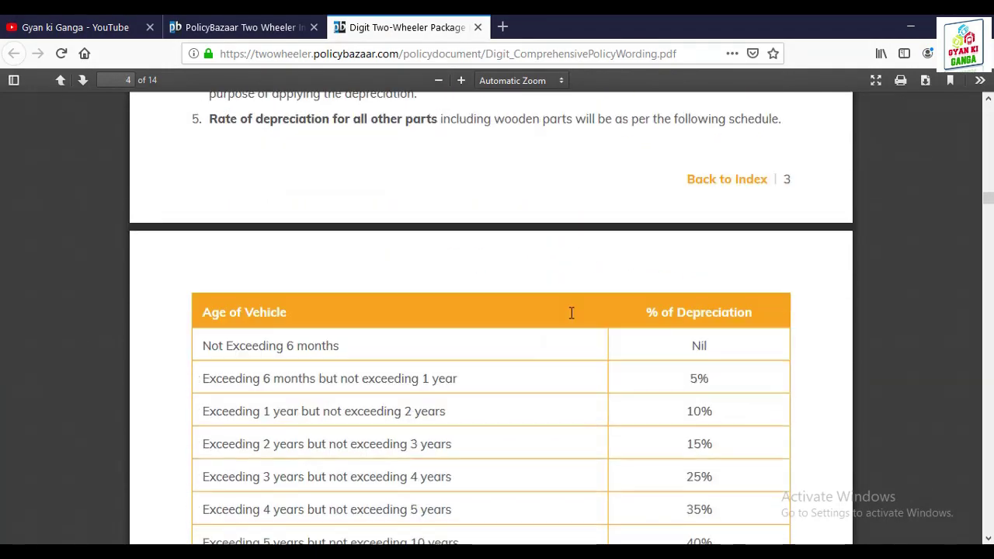
scroll(572, 314, "down", 7)
scroll(571, 317, "up", 3)
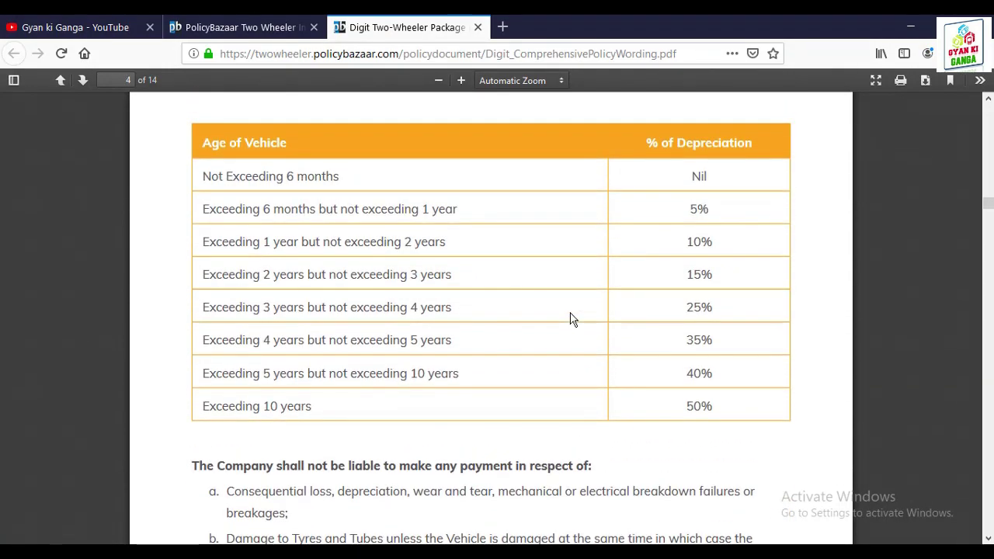
scroll(571, 319, "down", 10)
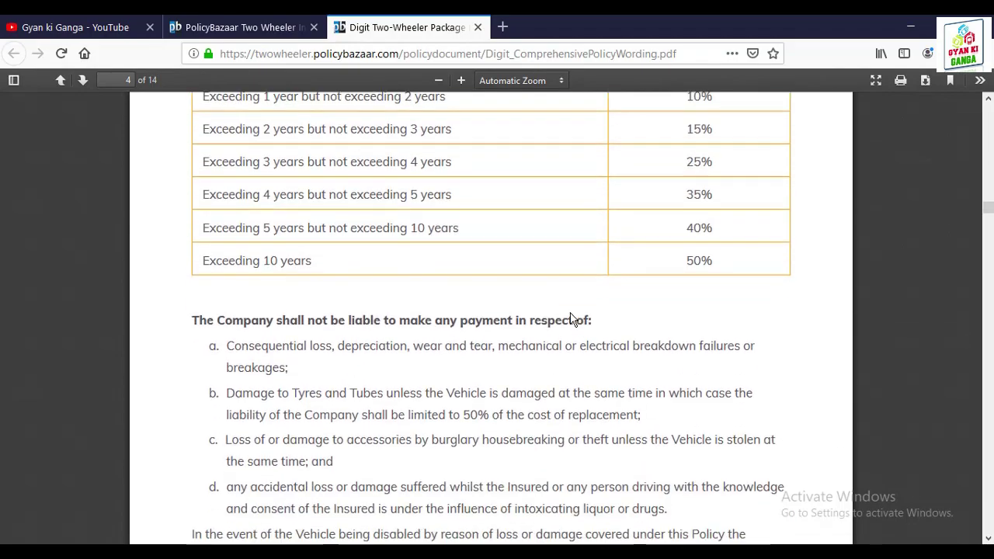
scroll(578, 295, "up", 10)
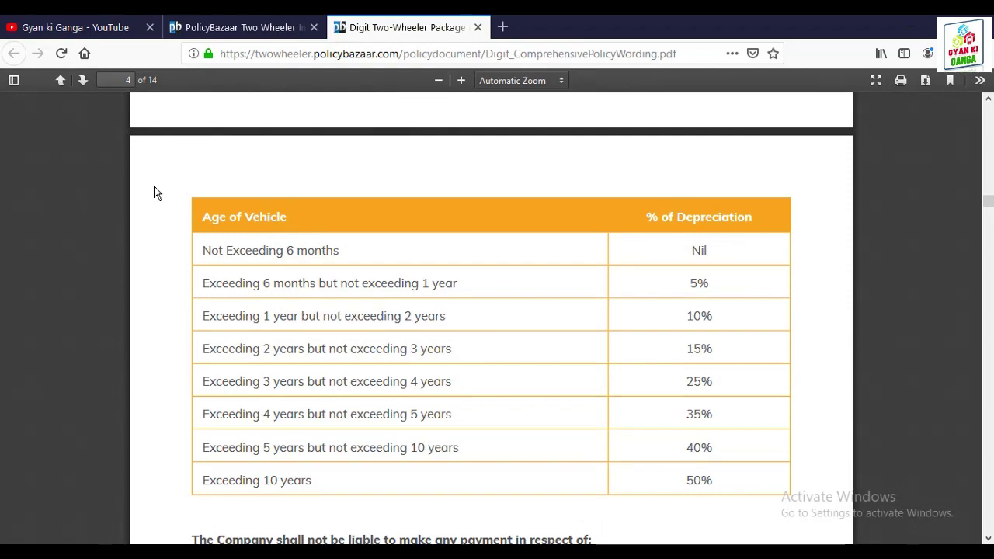
mouse_move(187, 245)
left_mouse_down()
mouse_move(357, 468)
mouse_move(799, 491)
left_mouse_up()
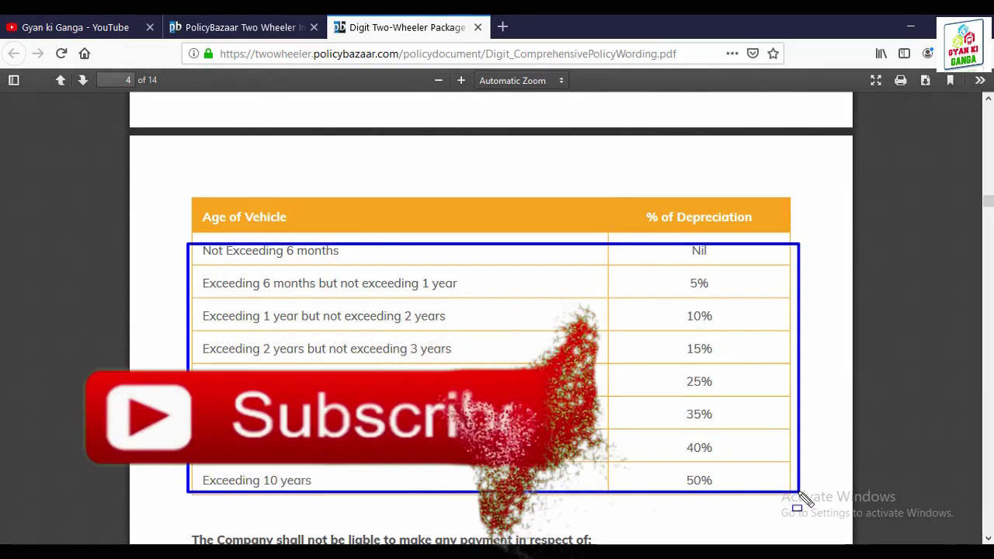
key("Escape")
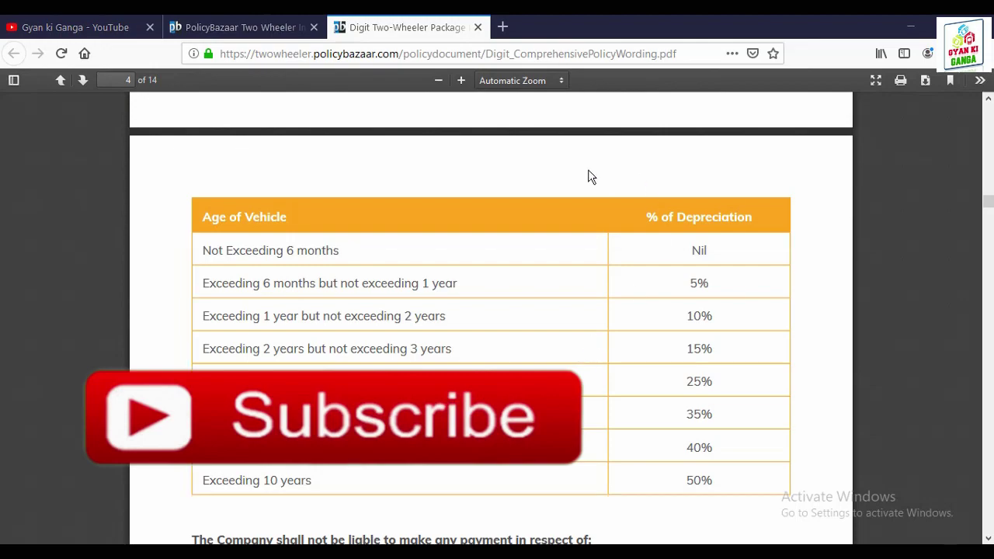
Step: Back on the proposal form, enter the owner's name, mobile number and e-mail address
left_click(225, 27)
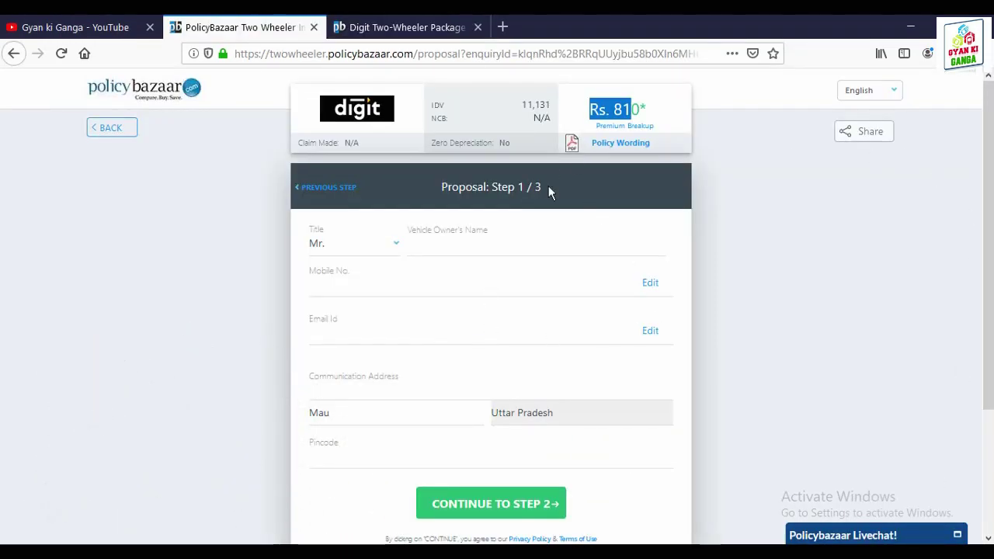
left_click(431, 251)
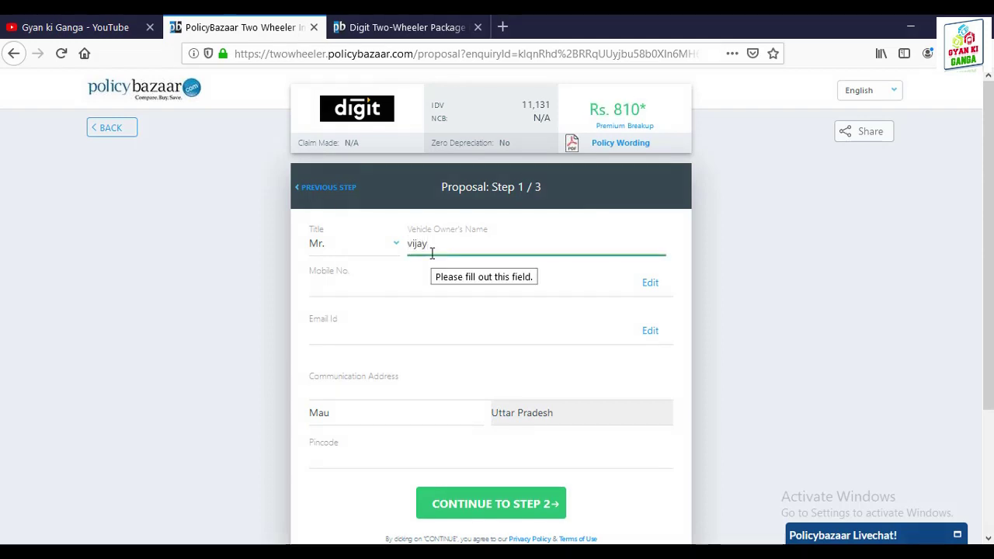
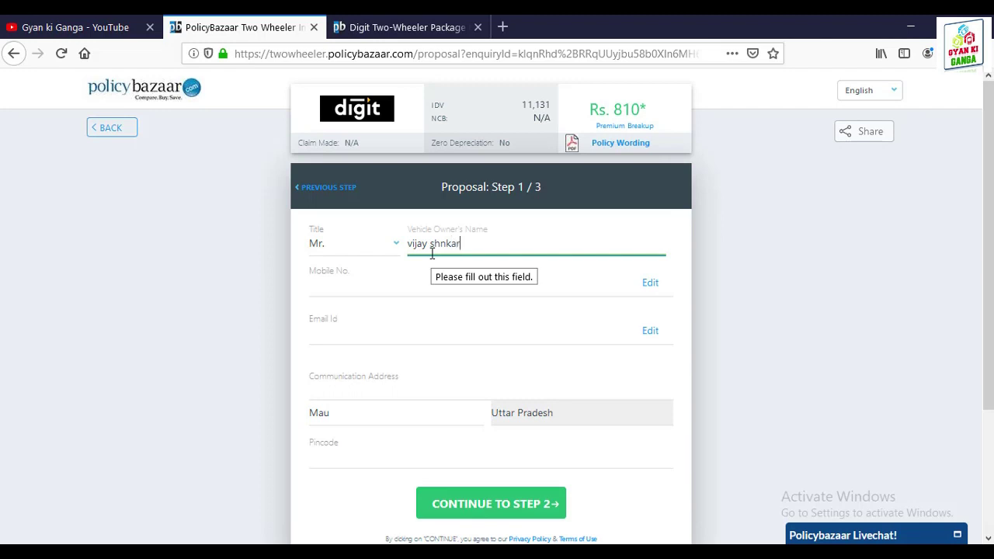
left_click(395, 282)
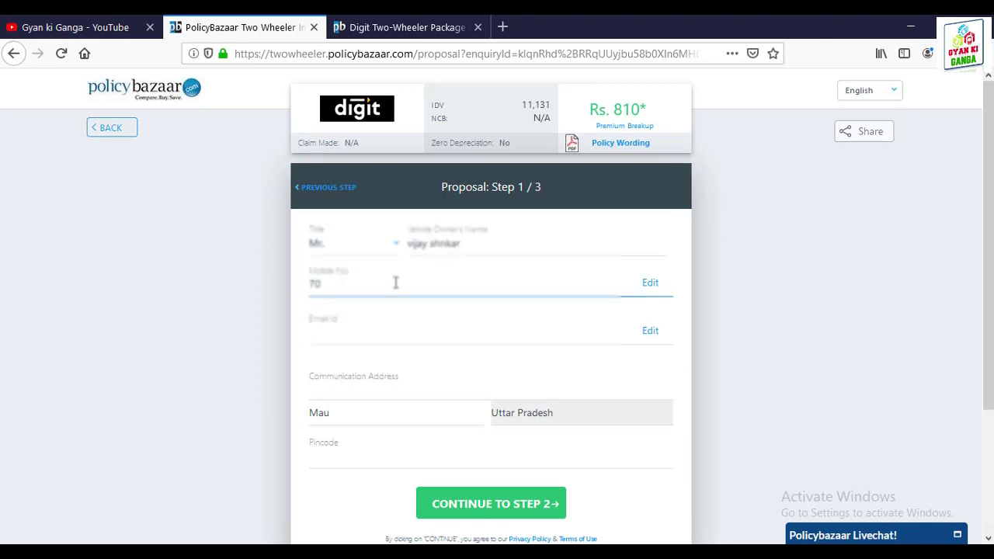
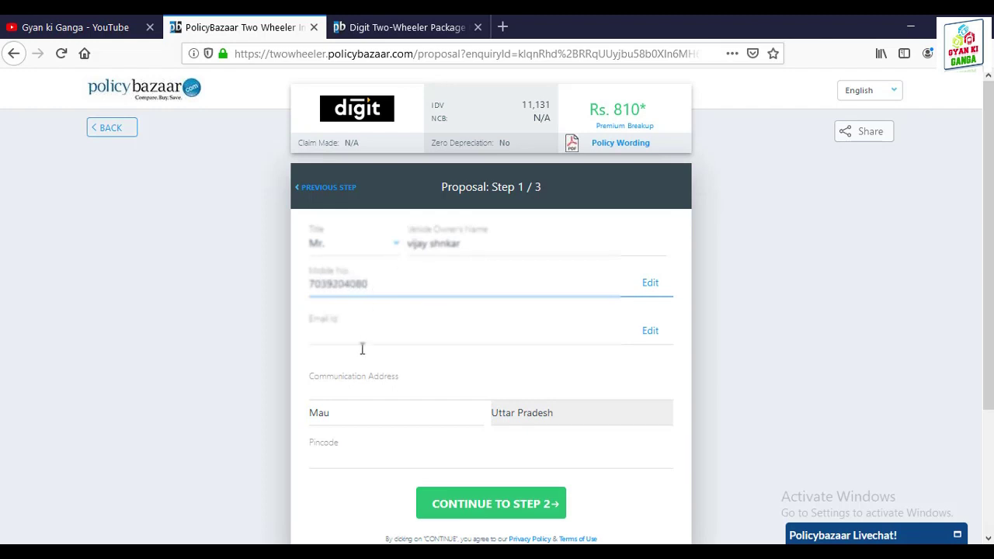
left_click(348, 331)
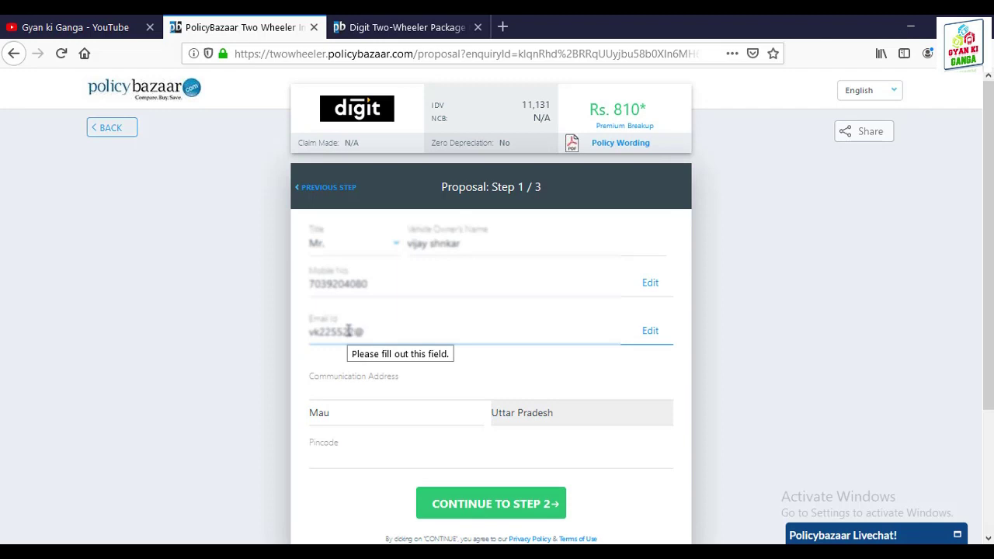
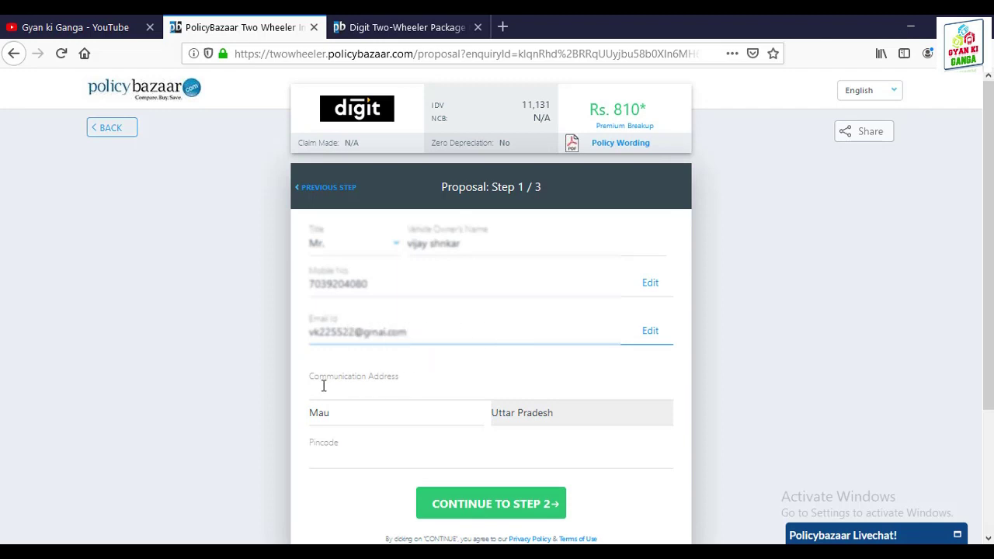
Step: Fill in the communication address and pincode, then continue to step 2
left_click(319, 386)
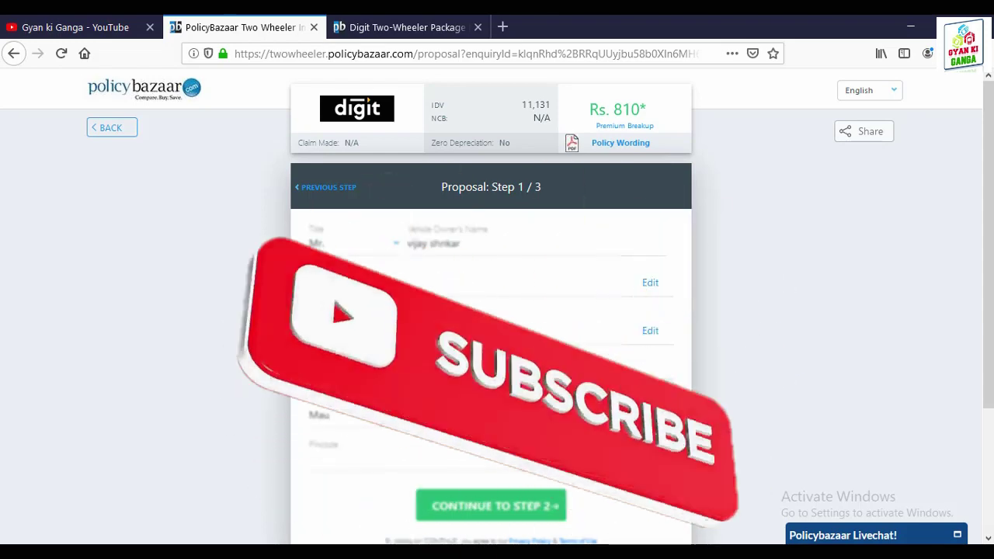
scroll(681, 414, "down", 3)
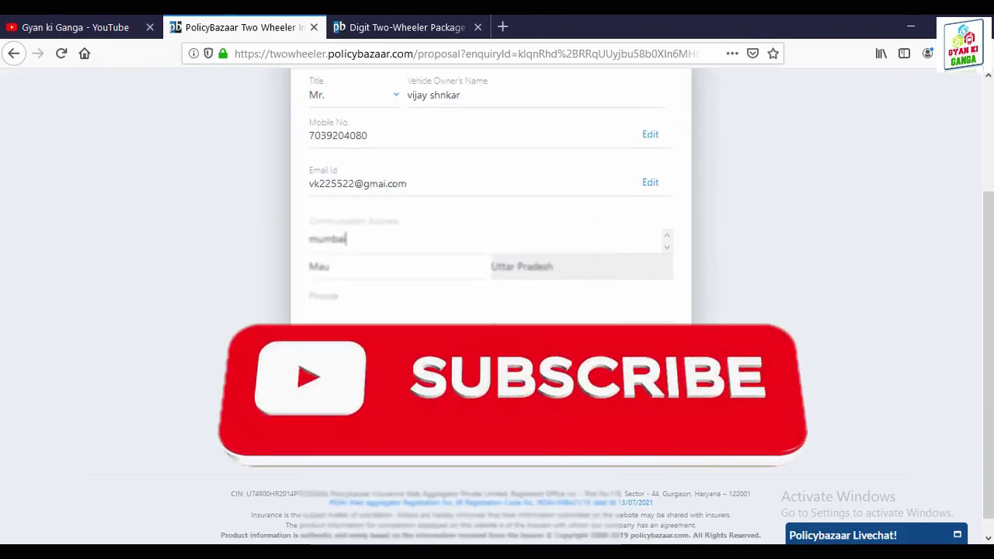
left_click(337, 302)
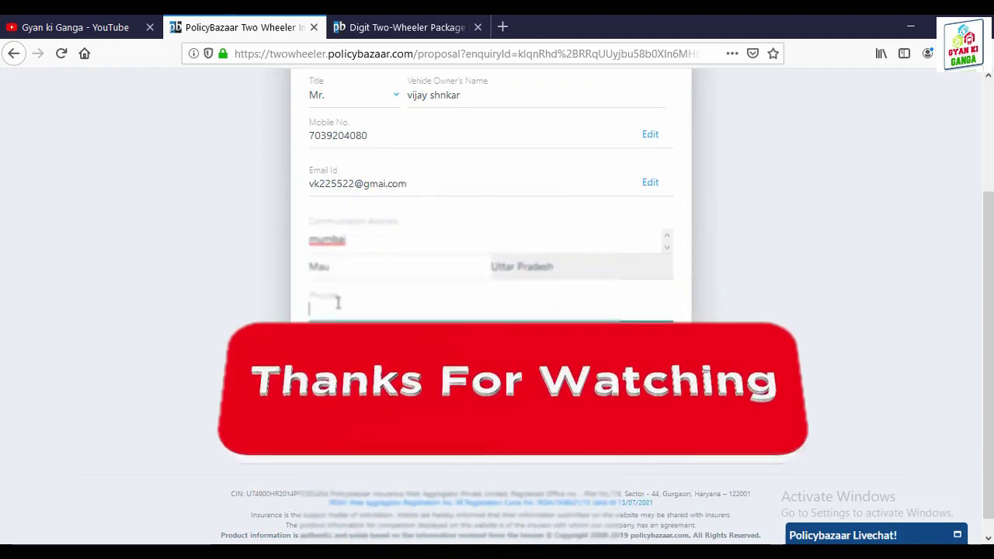
type("27")
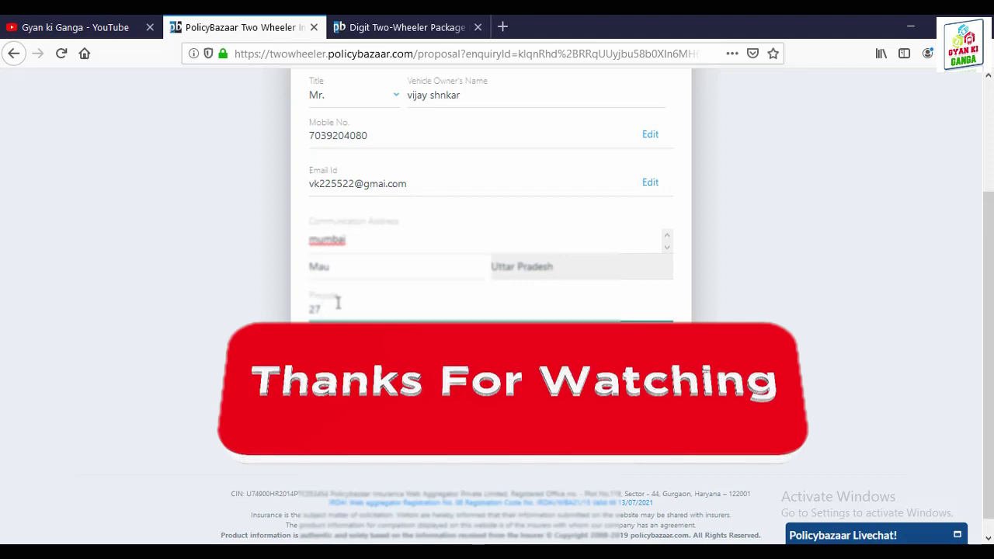
type("5304")
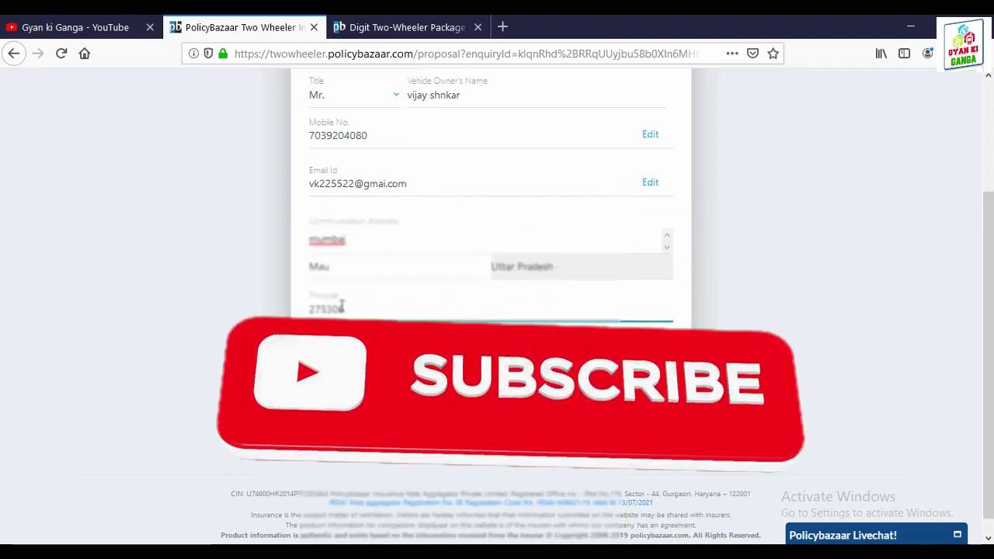
left_click(447, 366)
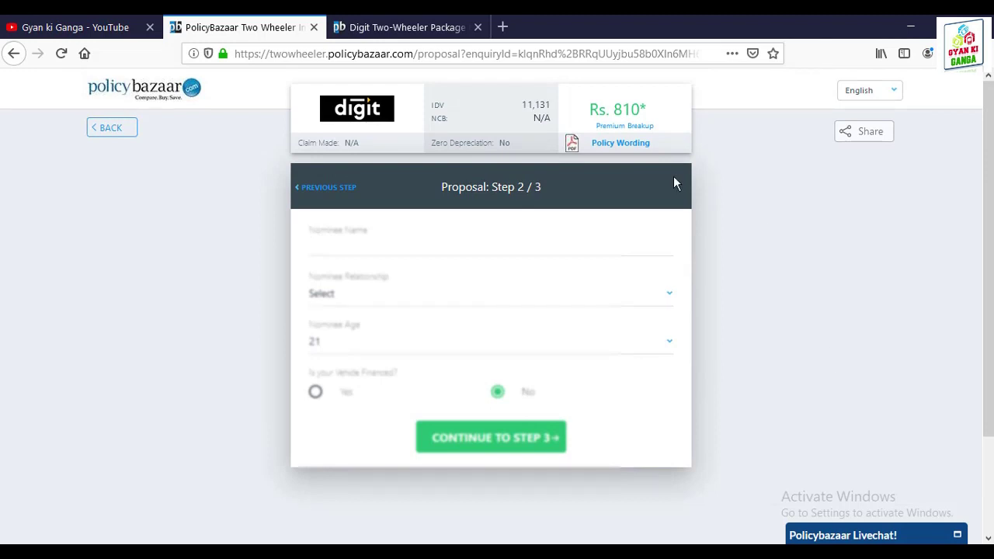
Step: Enter the nominee's name and set the relationship to Brother
left_click(333, 247)
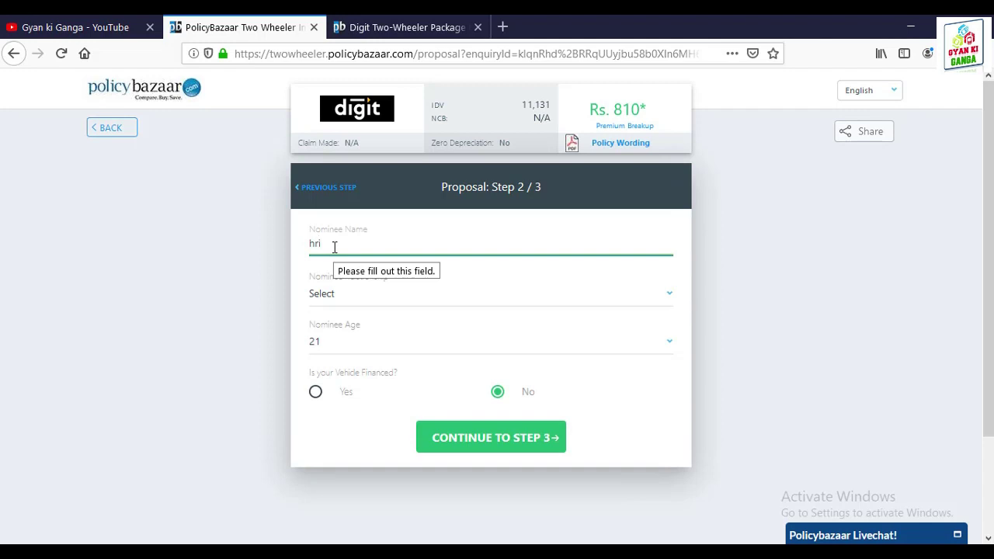
left_click(349, 301)
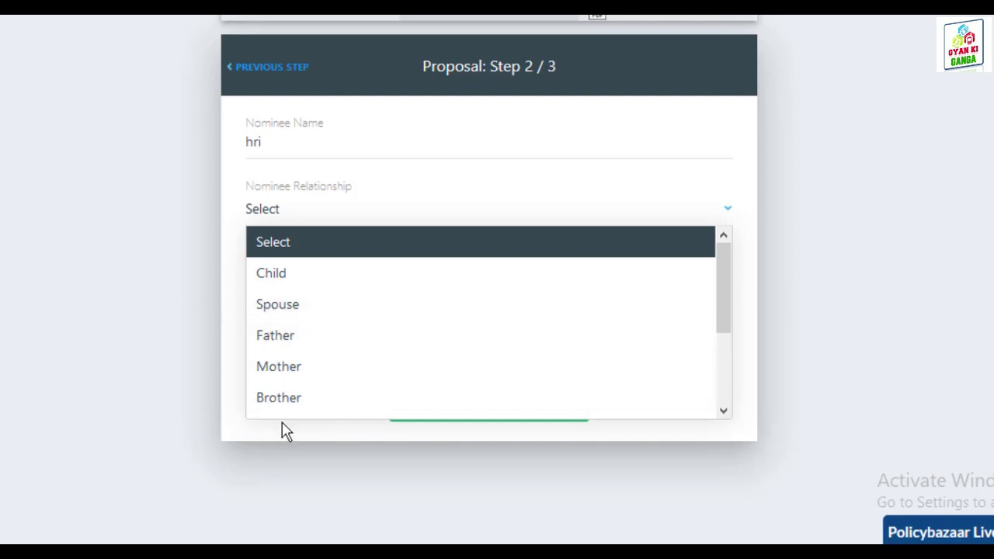
left_click(299, 407)
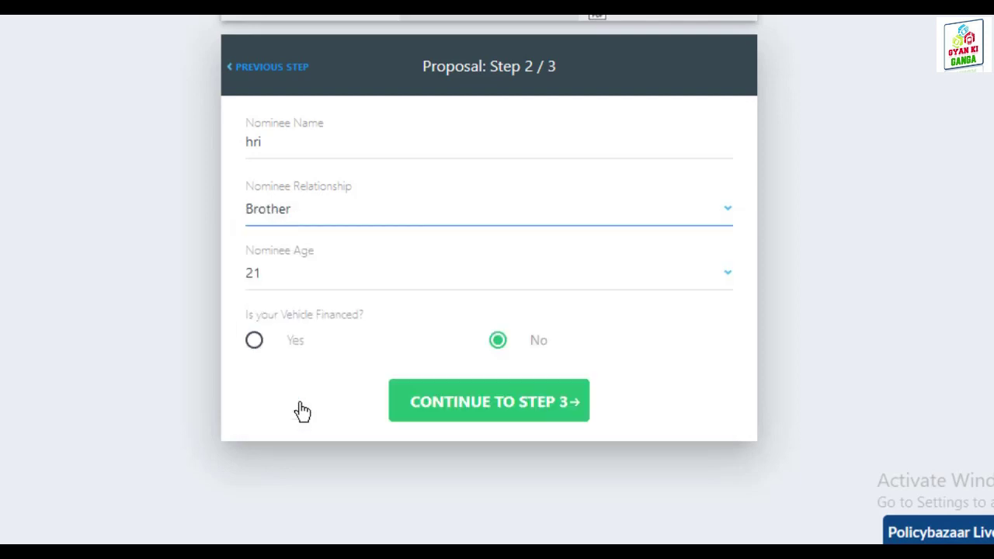
Step: Set the nominee's age to 21 and submit step 2 with the vehicle not financed
scroll(787, 313, "down", 1)
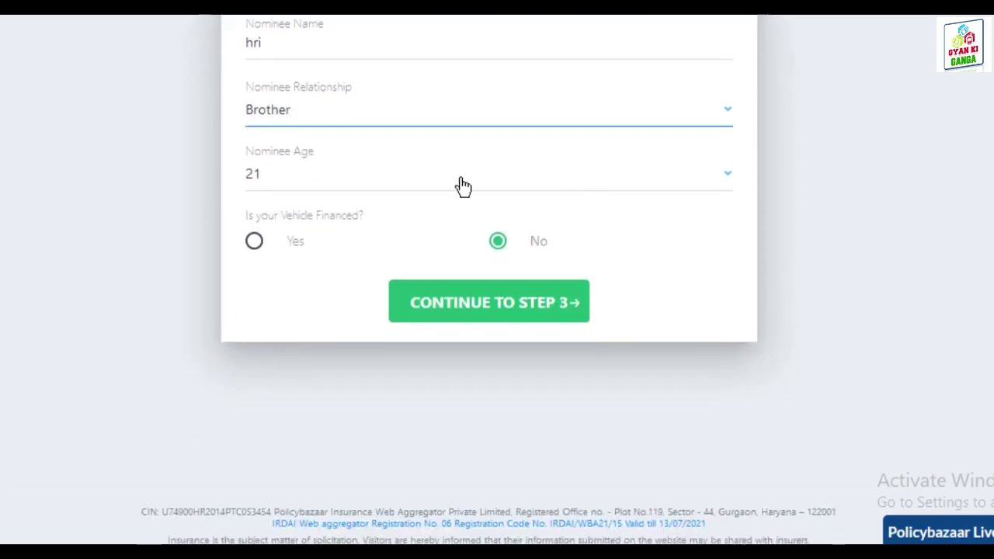
left_click(271, 181)
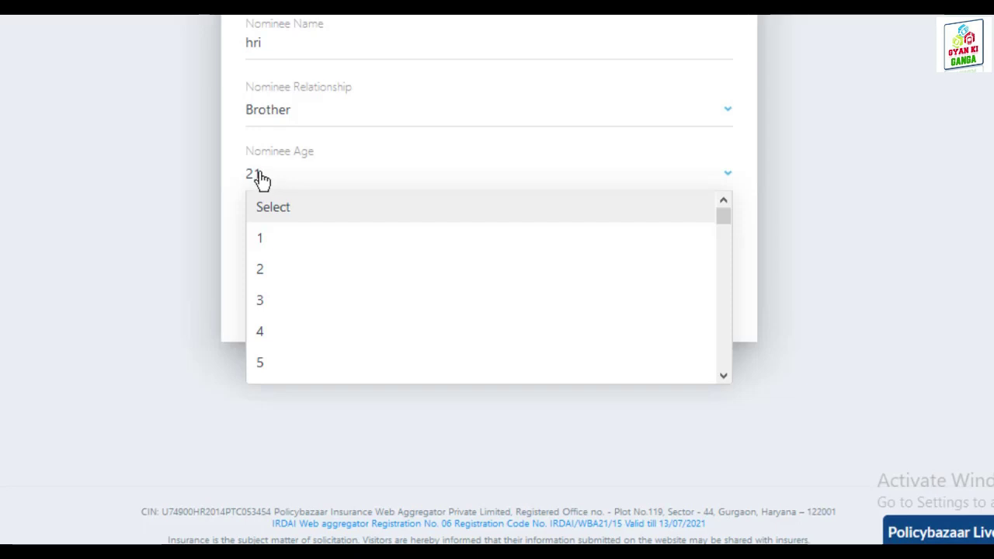
left_click_drag(723, 224, 711, 254)
scroll(432, 308, "up", 7)
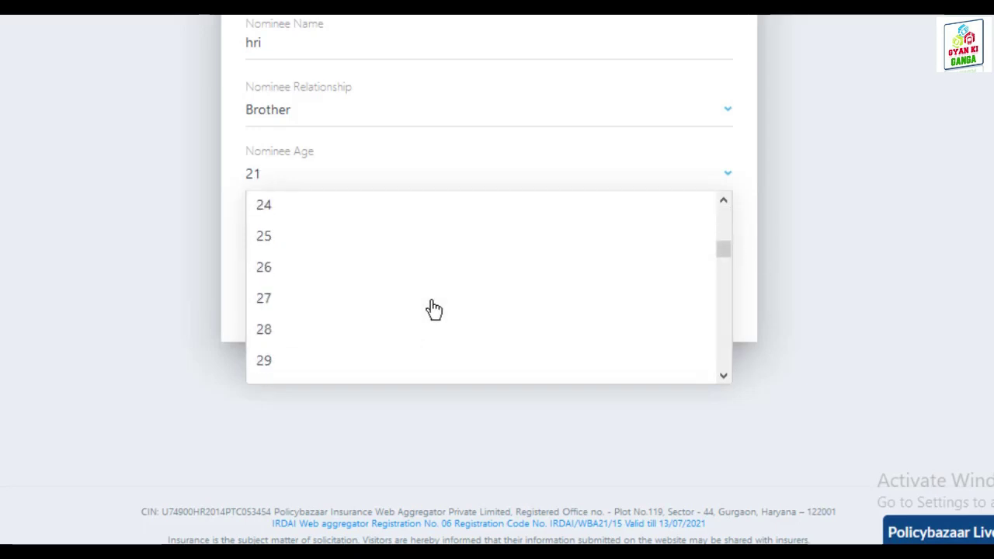
left_click(268, 238)
scroll(510, 226, "down", 2)
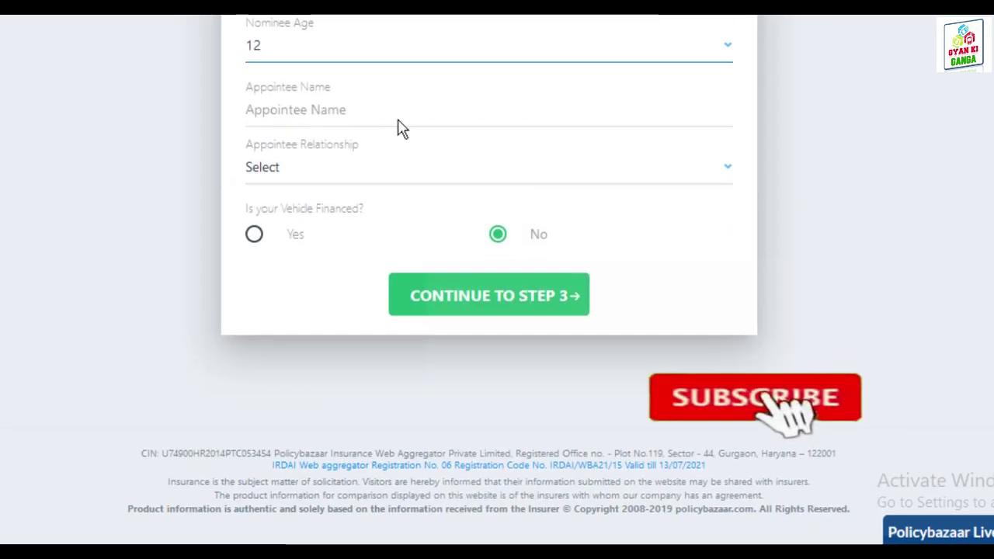
left_click(359, 109)
scroll(419, 109, "up", 3)
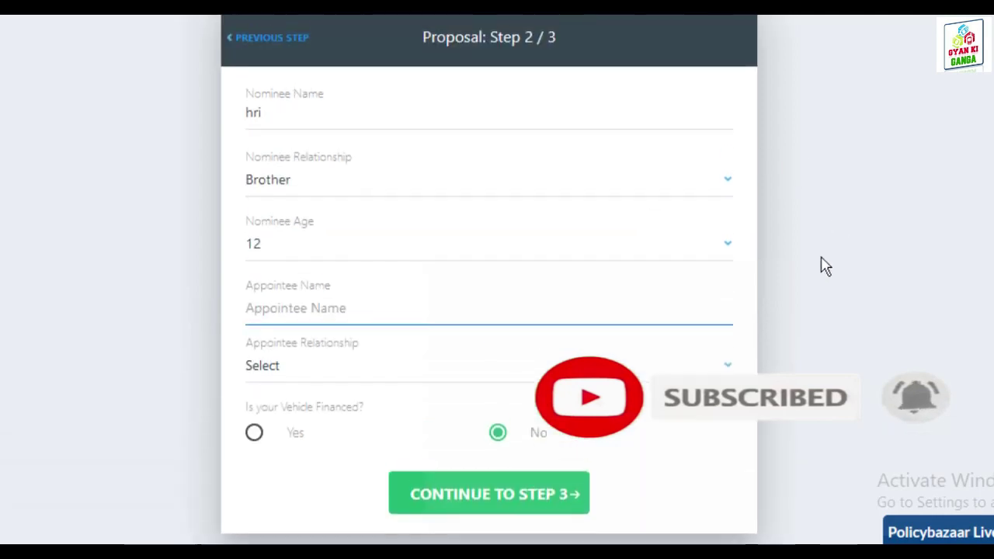
left_click(730, 248)
scroll(339, 414, "down", 5)
scroll(326, 357, "down", 3)
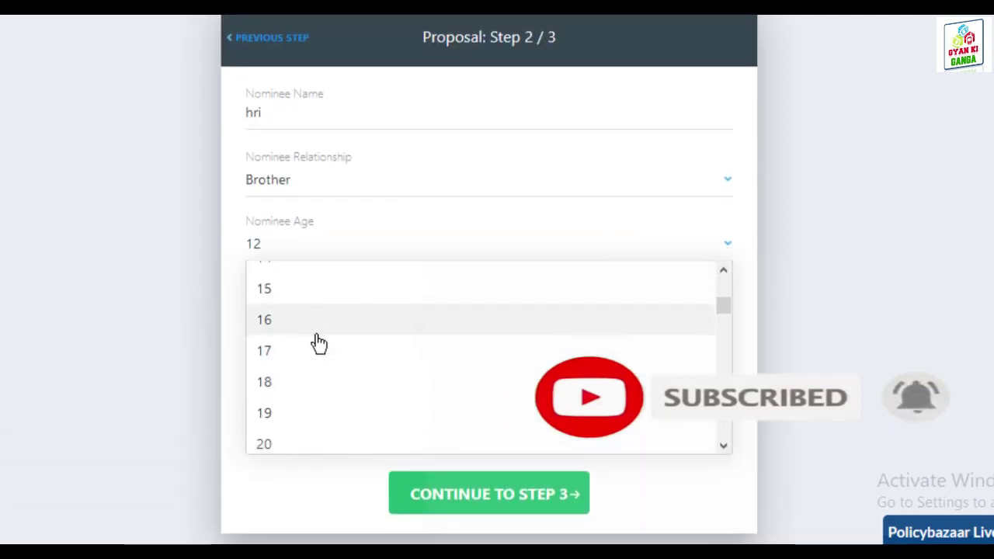
left_click(285, 274)
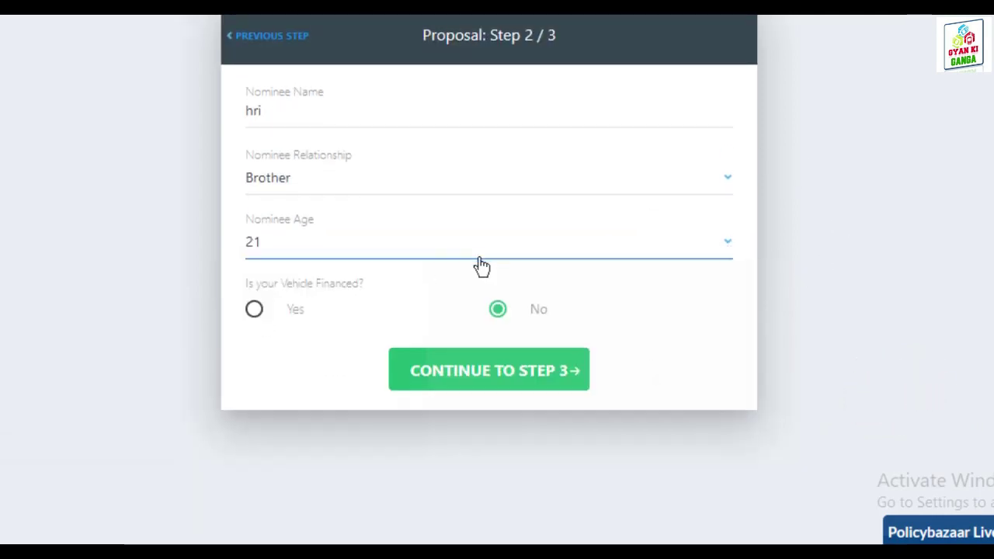
scroll(311, 217, "down", 3)
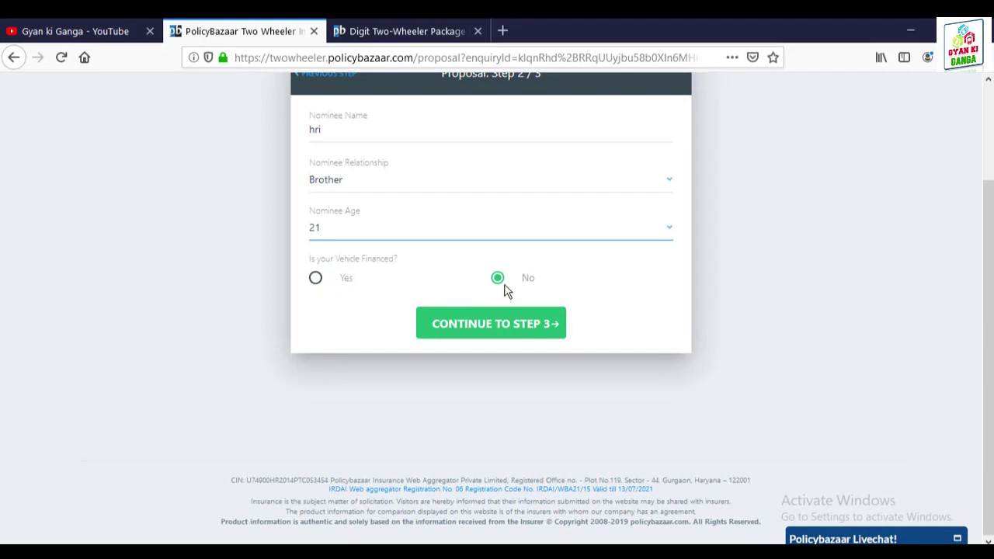
left_click(487, 322)
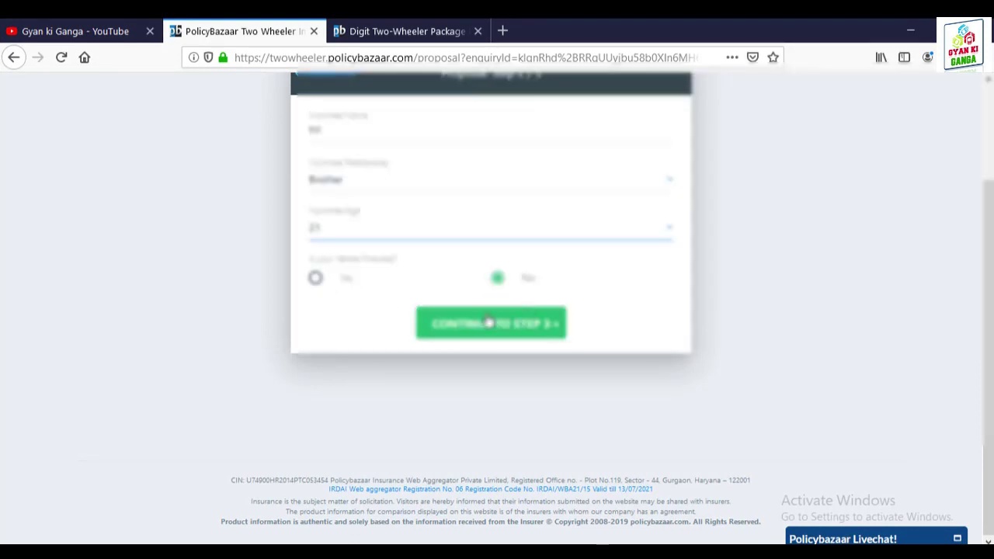
Step: Continue to step 3 and review the prefilled registration, engine and chassis numbers and dates
left_click(493, 331)
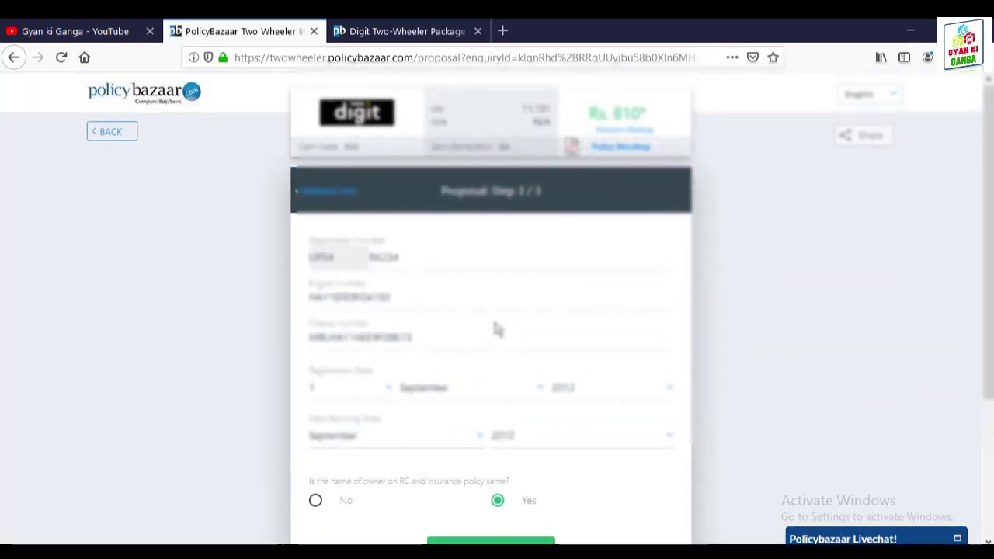
left_click_drag(440, 242, 289, 268)
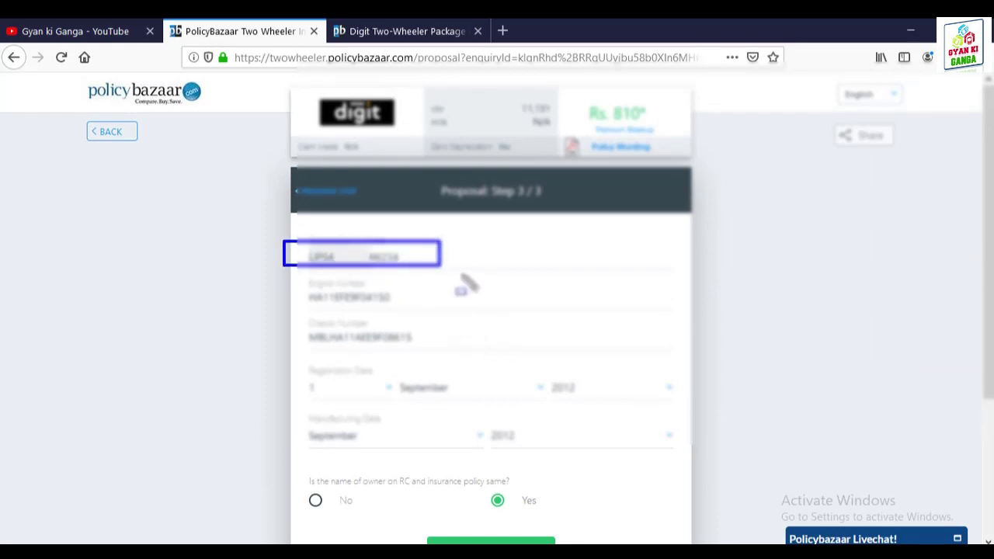
mouse_move(440, 271)
left_mouse_down()
mouse_move(436, 304)
mouse_move(293, 324)
mouse_move(298, 301)
left_mouse_up()
mouse_move(455, 314)
left_mouse_down()
mouse_move(298, 363)
mouse_move(287, 355)
mouse_move(298, 351)
left_mouse_up()
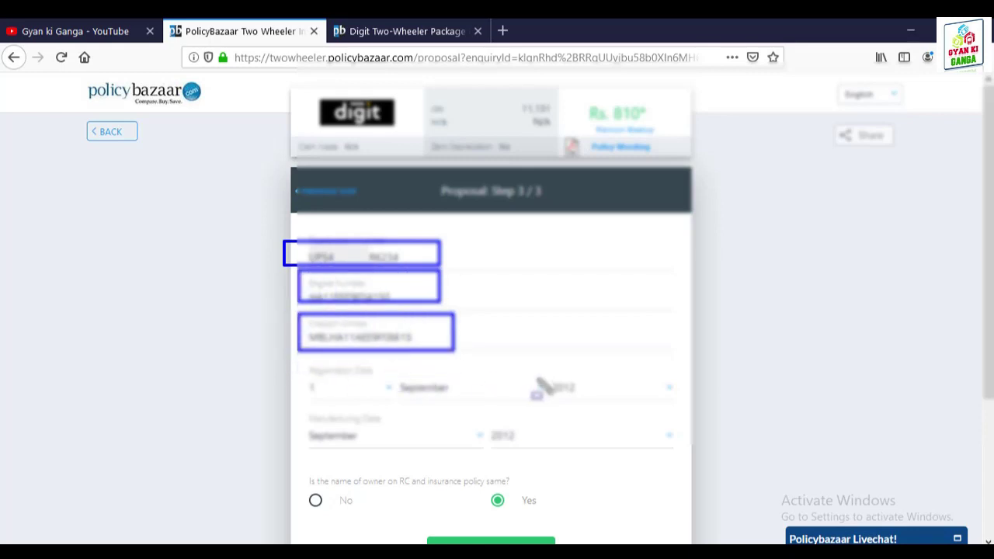
key("Escape")
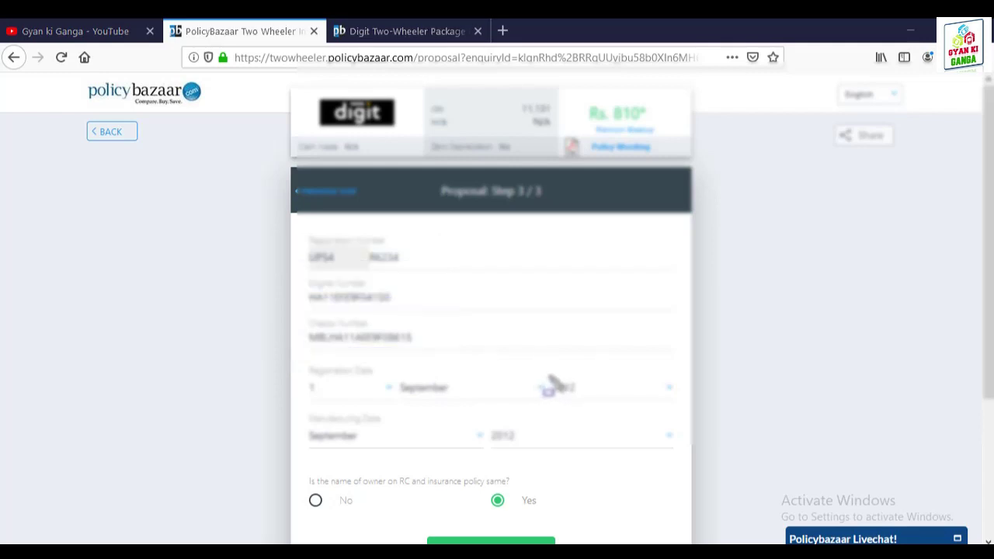
scroll(519, 373, "down", 2)
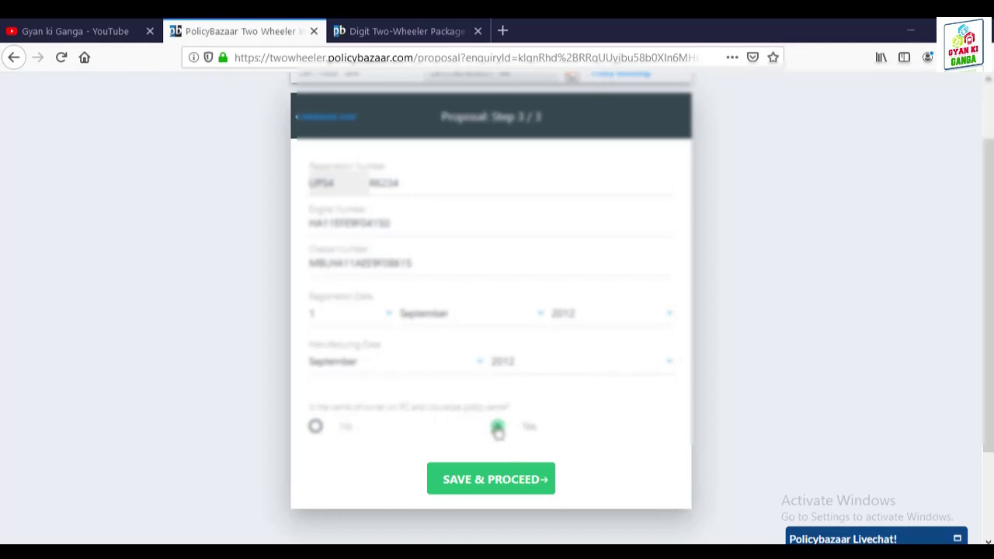
scroll(497, 427, "down", 2)
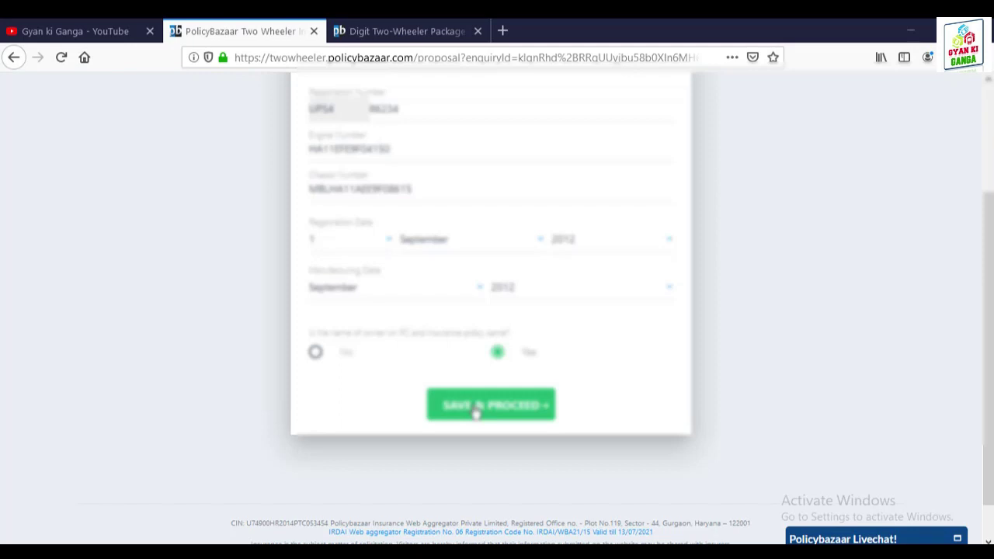
Step: Save the vehicle details and review the Digit policy summary starting 19 September 2019
left_click(476, 411)
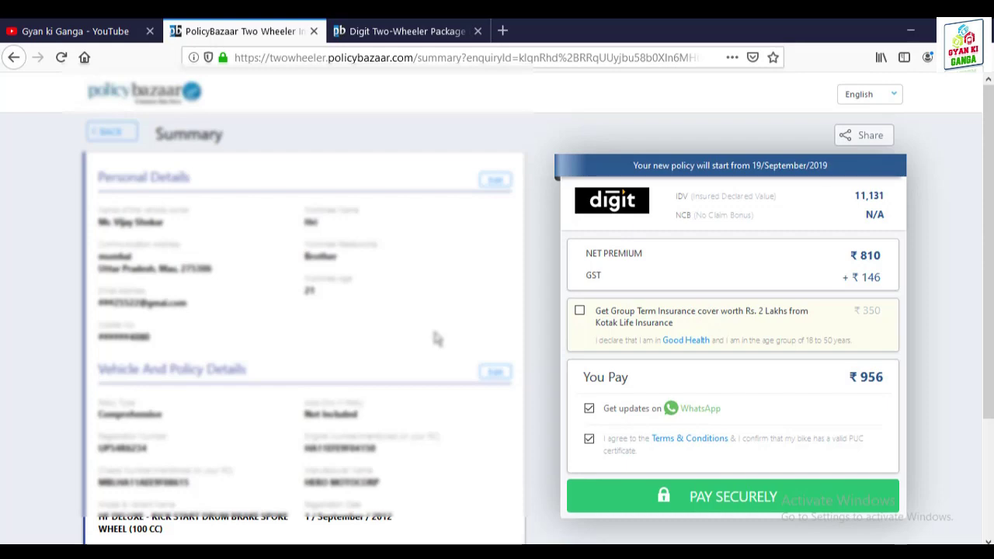
scroll(437, 339, "down", 3)
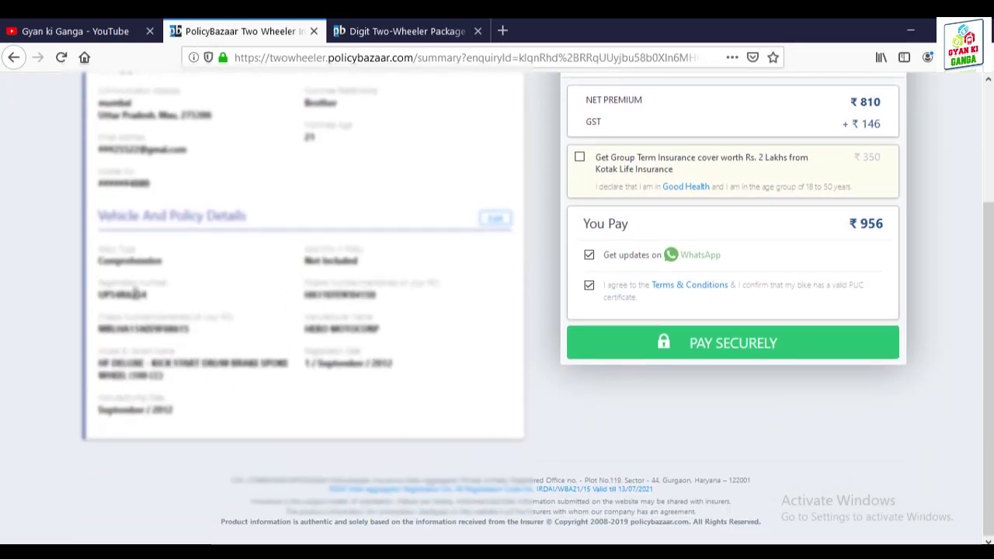
left_click_drag(159, 303, 118, 308)
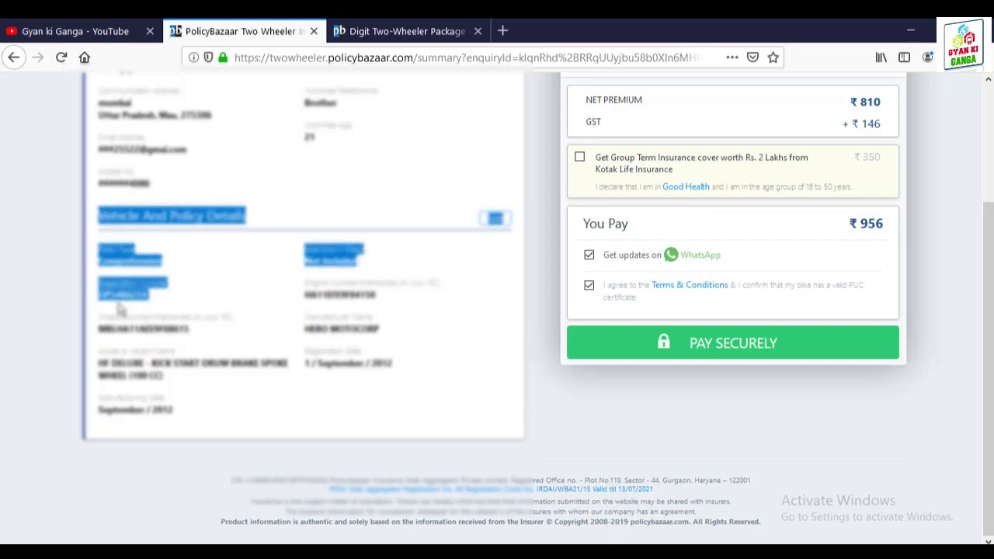
left_click(419, 306)
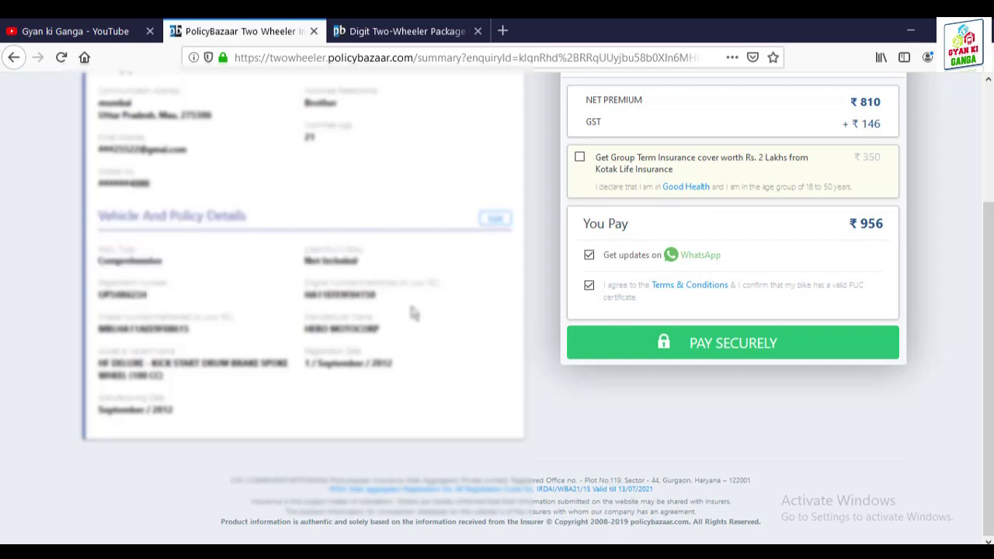
scroll(477, 322, "up", 3)
scroll(768, 330, "down", 1)
scroll(769, 330, "down", 2)
scroll(730, 355, "up", 2)
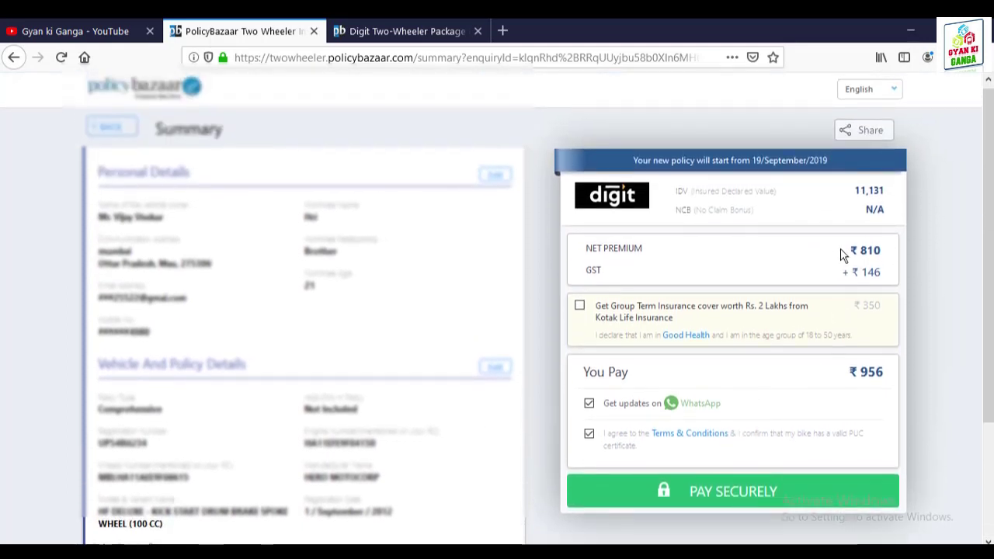
Step: Check the ₹810 net premium, ₹146 GST and ₹956 total payable
left_click_drag(844, 253, 882, 253)
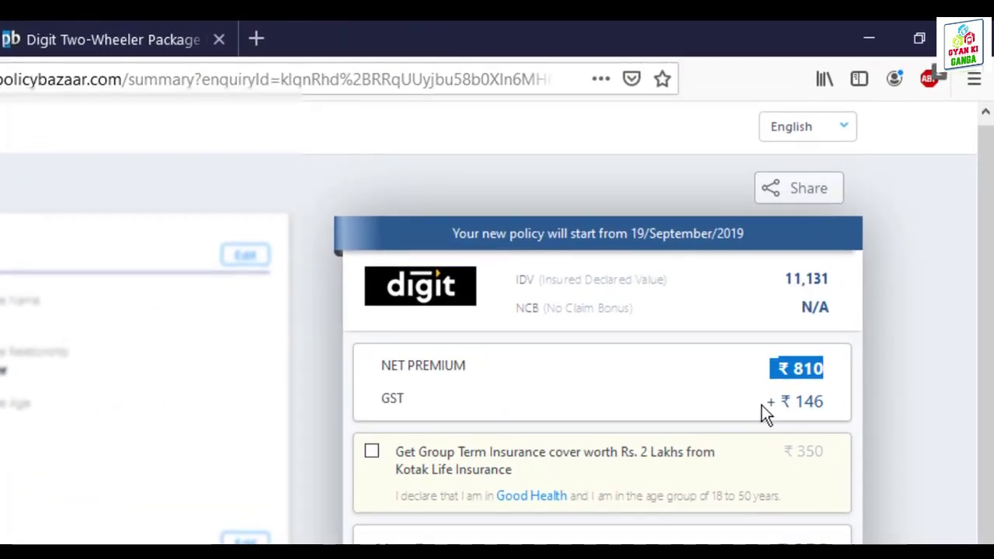
left_click_drag(763, 405, 829, 404)
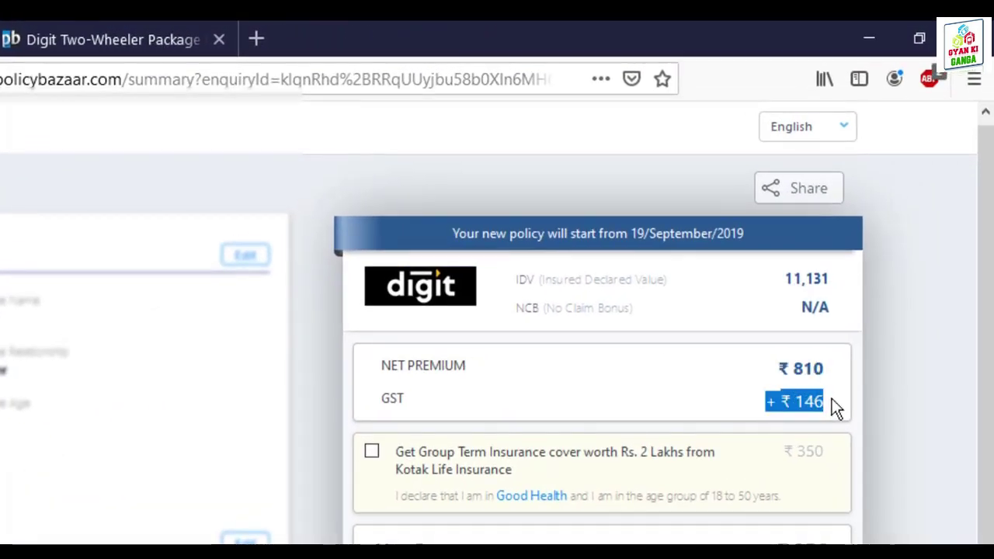
scroll(746, 536, "down", 3)
left_click_drag(773, 434, 817, 431)
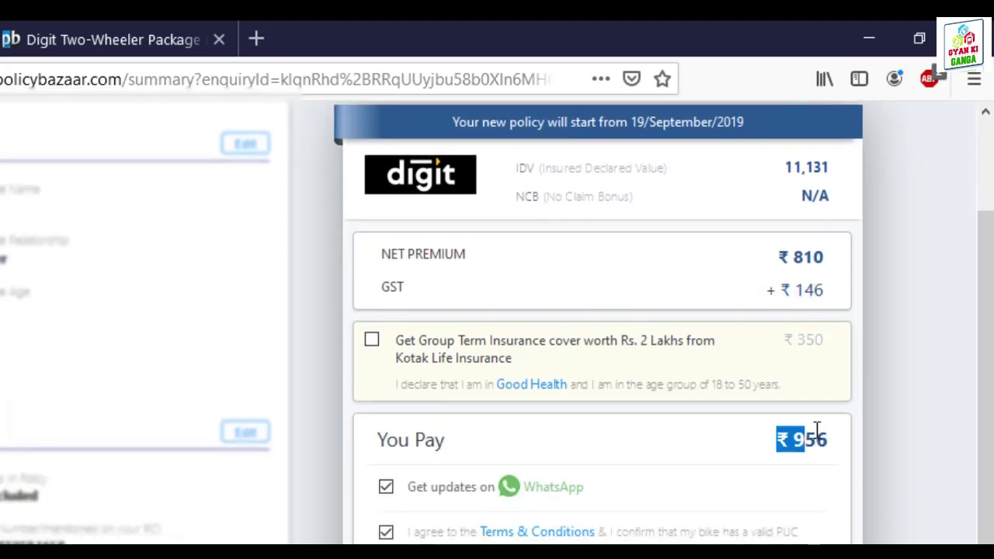
left_click(830, 439)
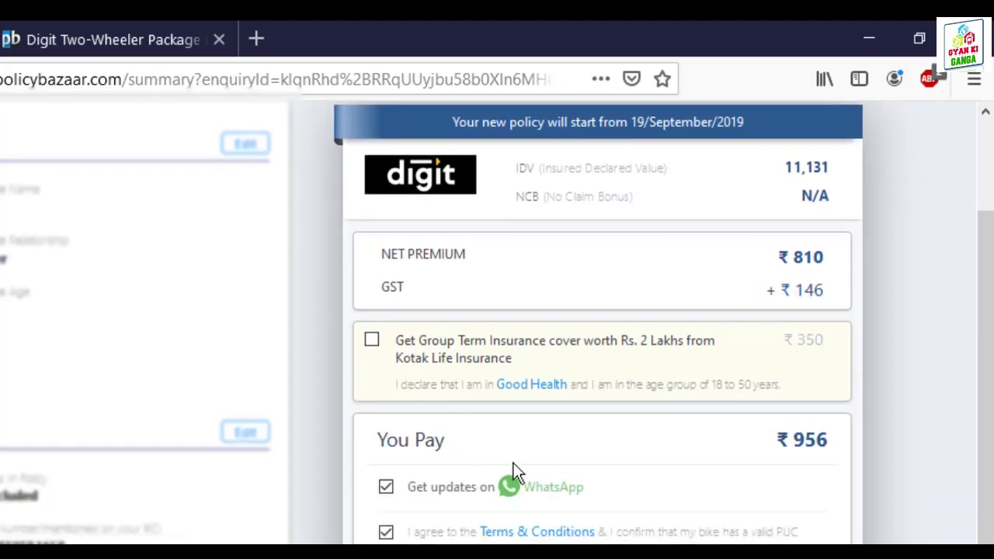
scroll(548, 482, "down", 3)
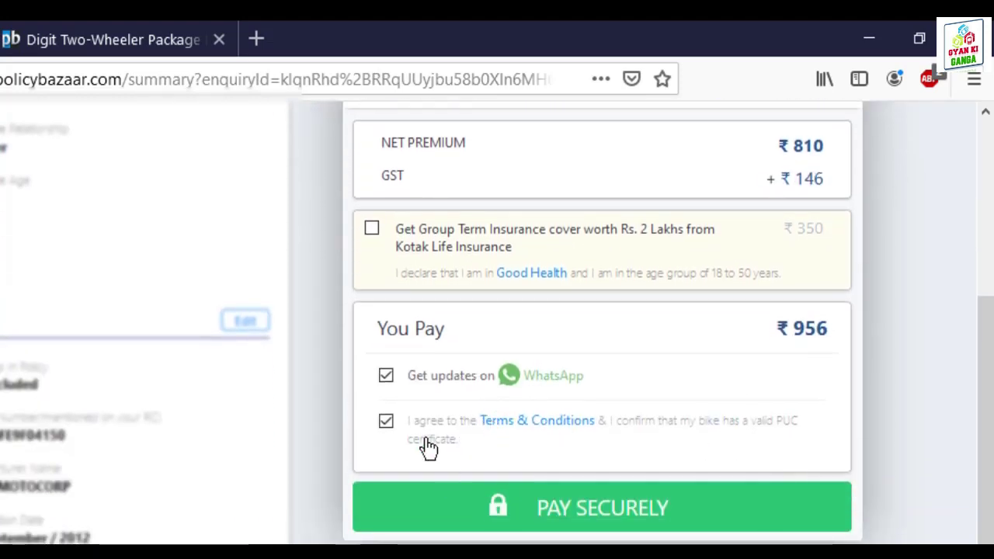
Step: Proceed to payment for ₹956, review debit/credit card options, then switch to the Gyan ki Ganga tab
left_click(592, 512)
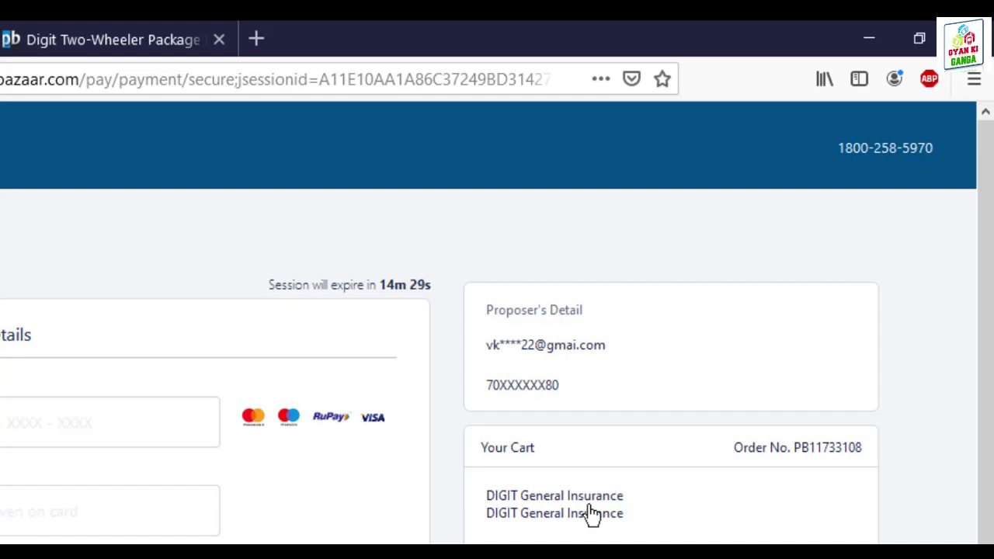
scroll(497, 333, "down", 2)
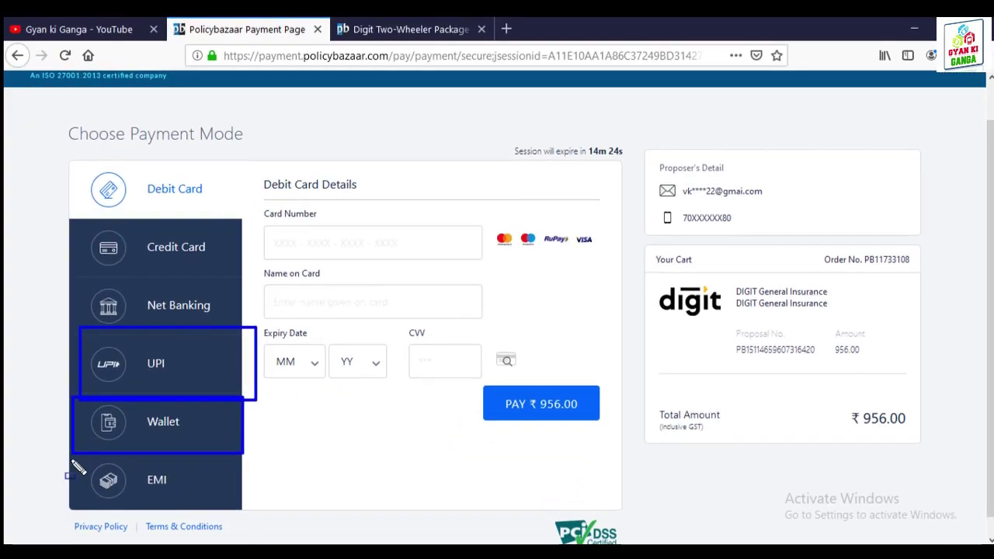
mouse_move(72, 463)
left_mouse_down()
mouse_move(98, 505)
mouse_move(259, 512)
left_mouse_up()
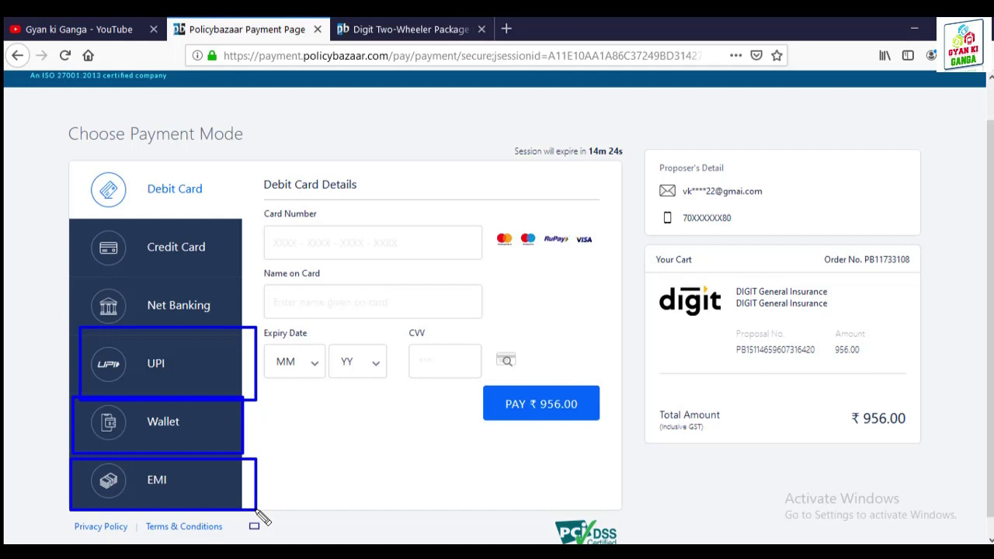
key("Escape")
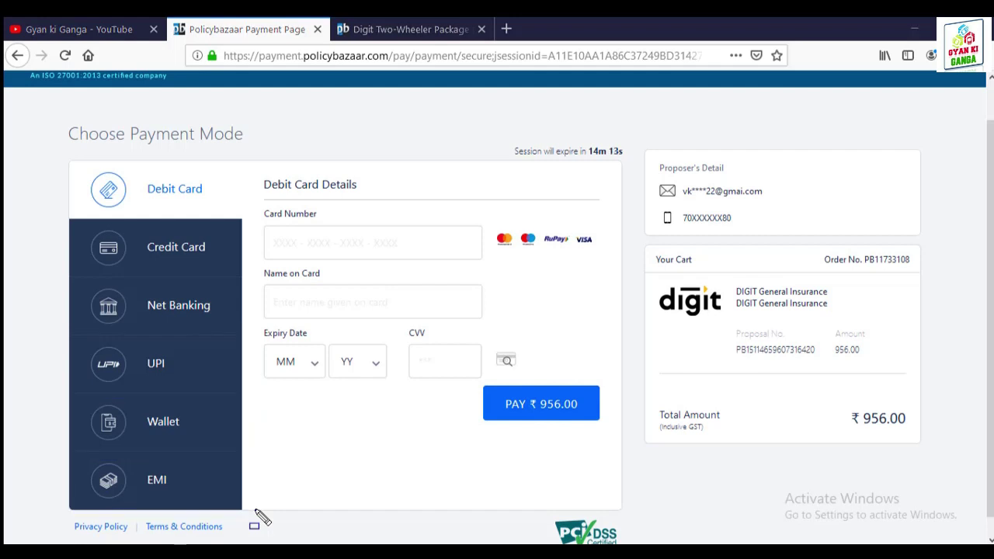
left_click(185, 258)
left_click(185, 198)
left_click(296, 247)
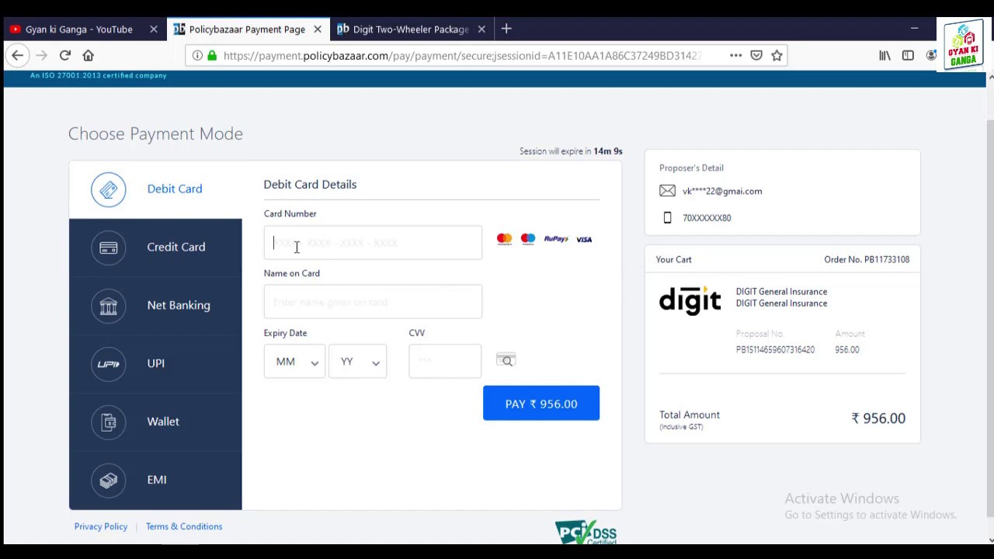
scroll(497, 272, "down", 1)
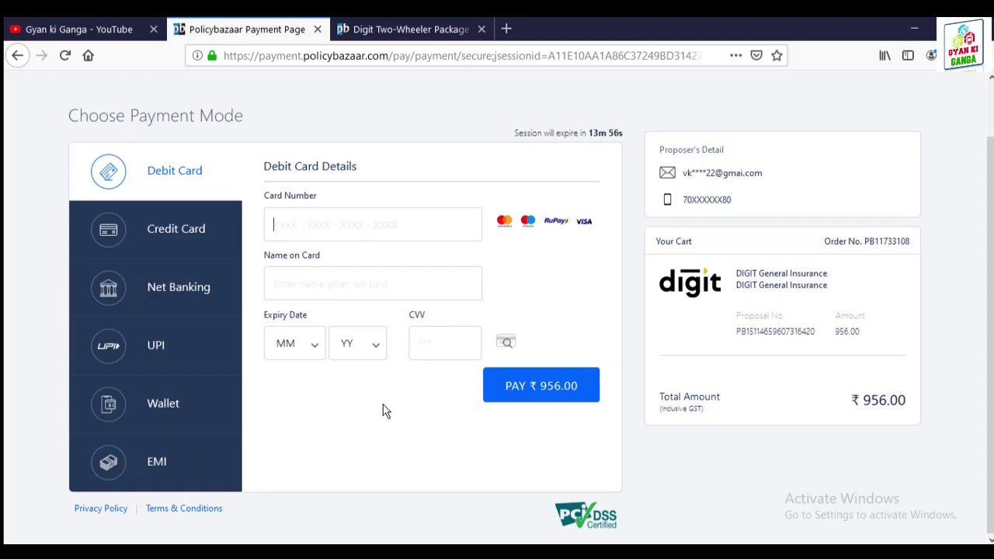
left_click(99, 26)
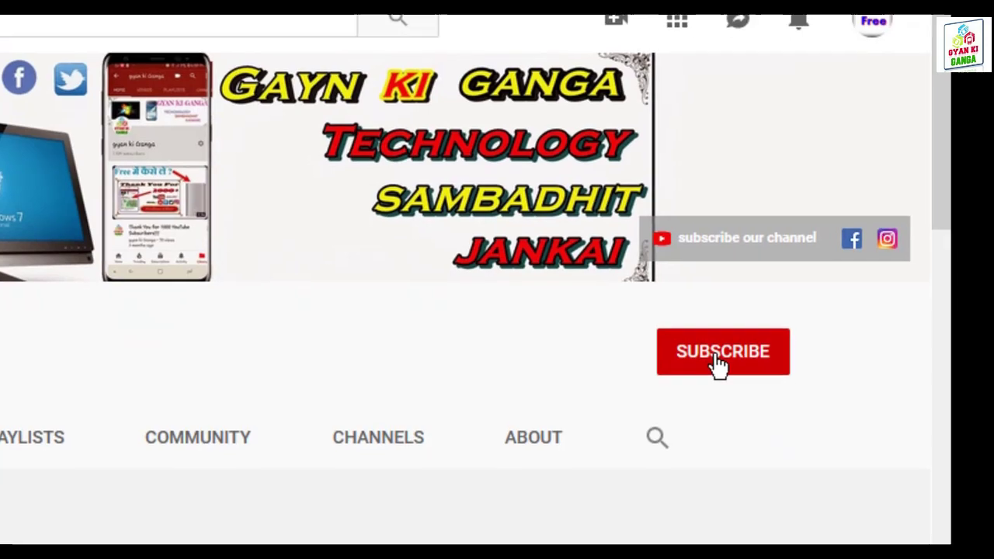
Step: Hit Subscribe on the Gyan ki Ganga YouTube channel page
left_click(715, 358)
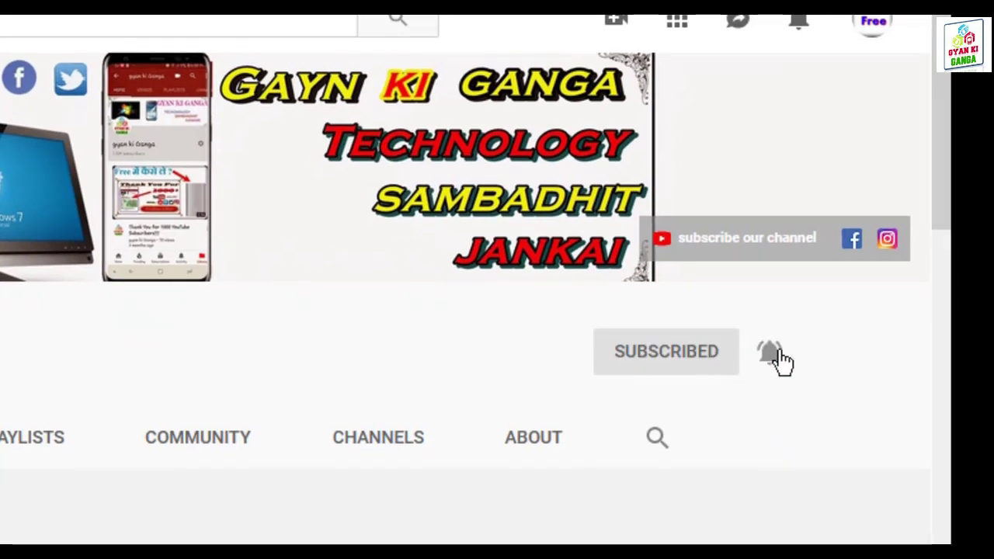